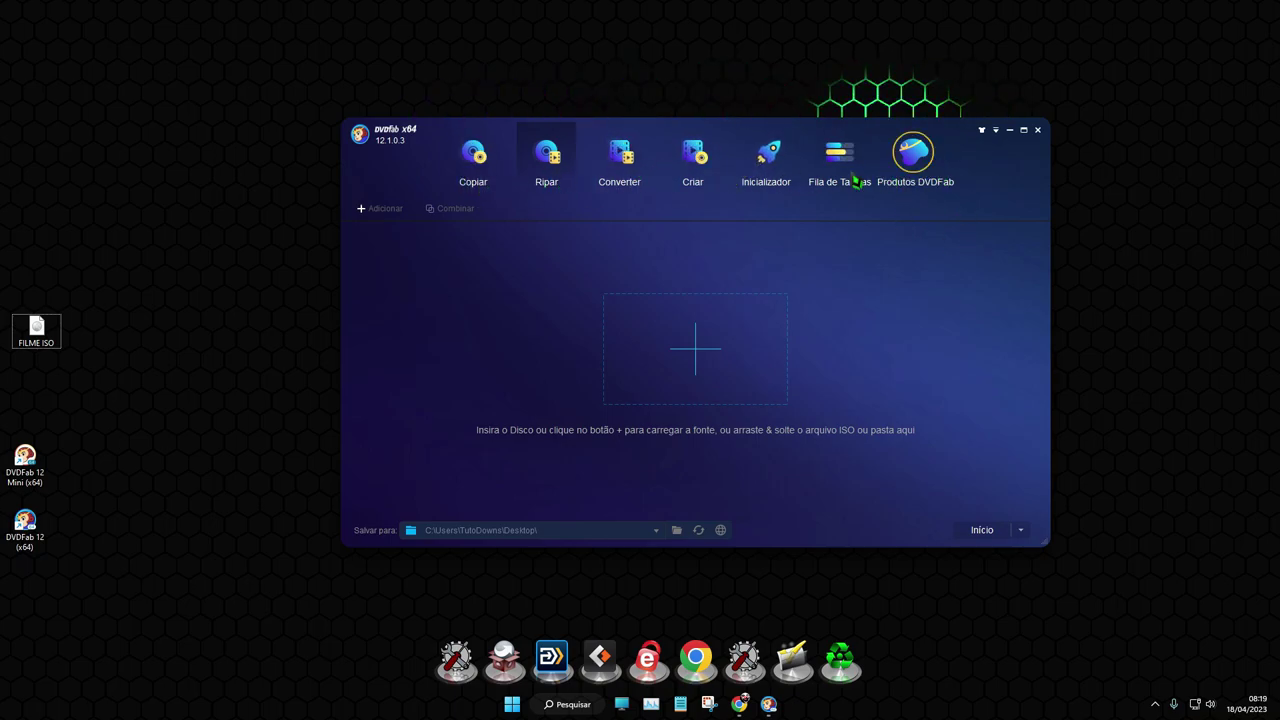
Load the FILME ISO file from the desktop as a source in the Ripar module.
click(766, 165)
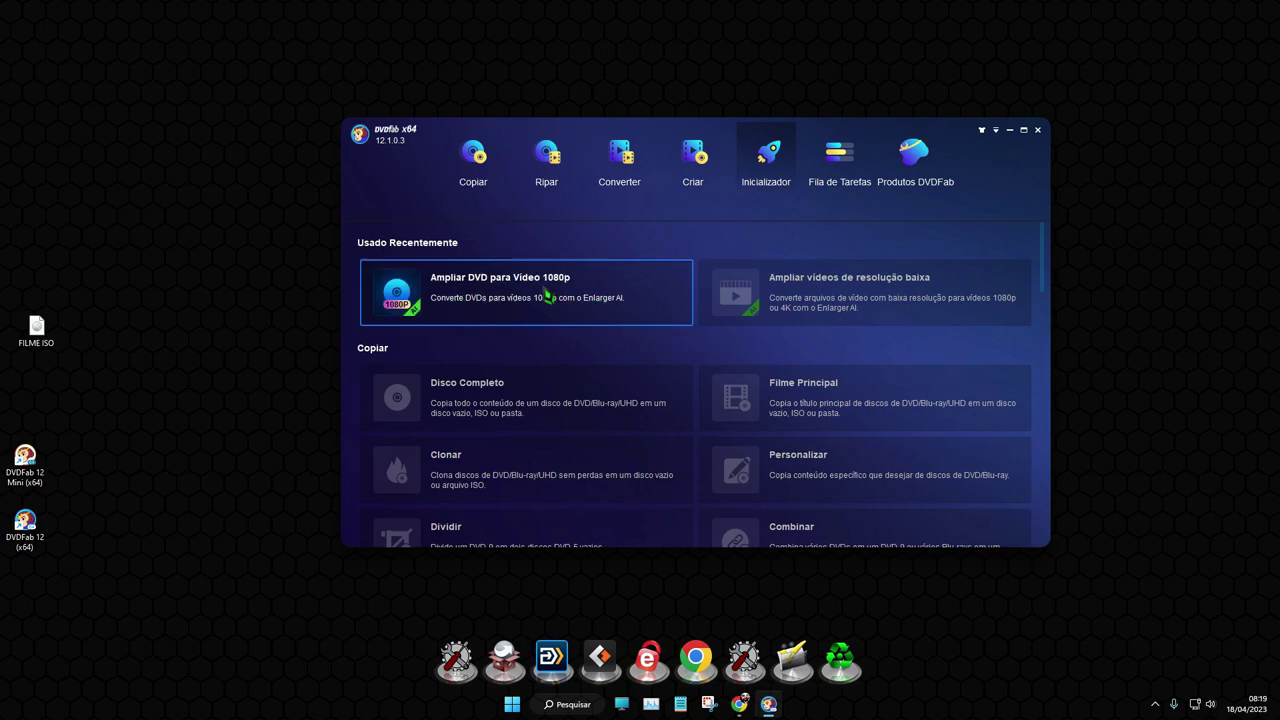
click(559, 181)
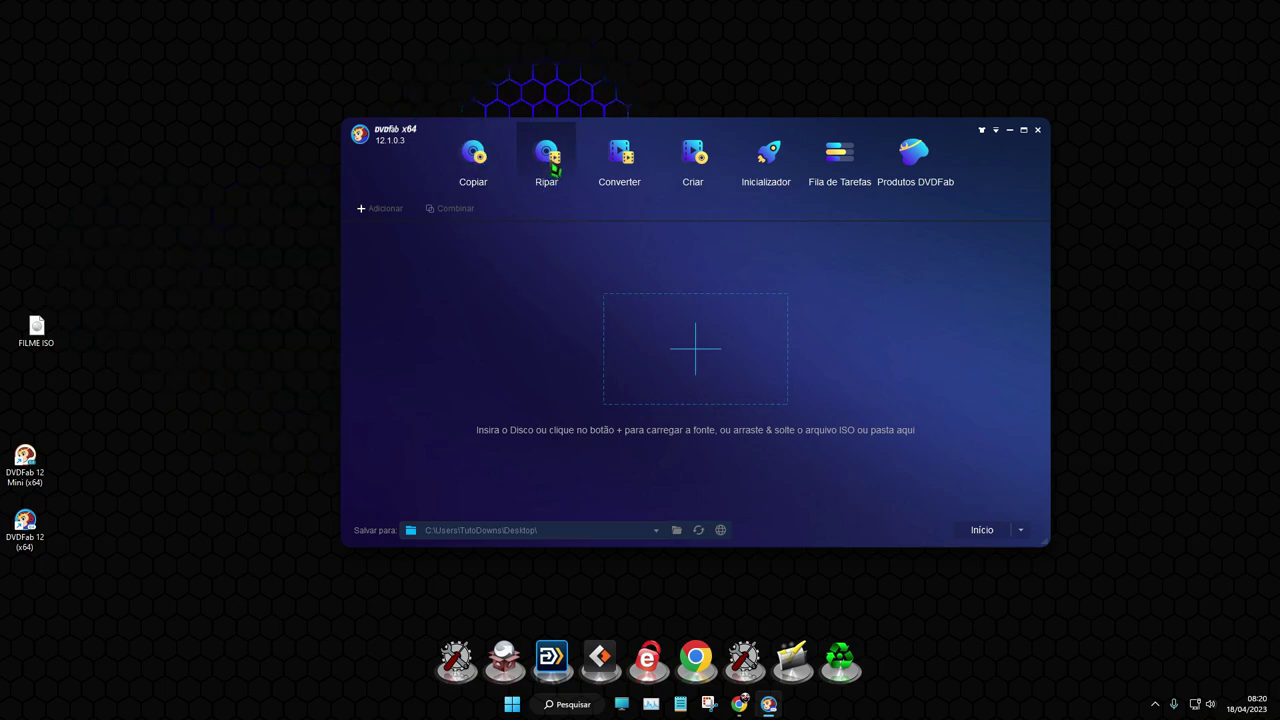
drag(36, 326, 540, 348)
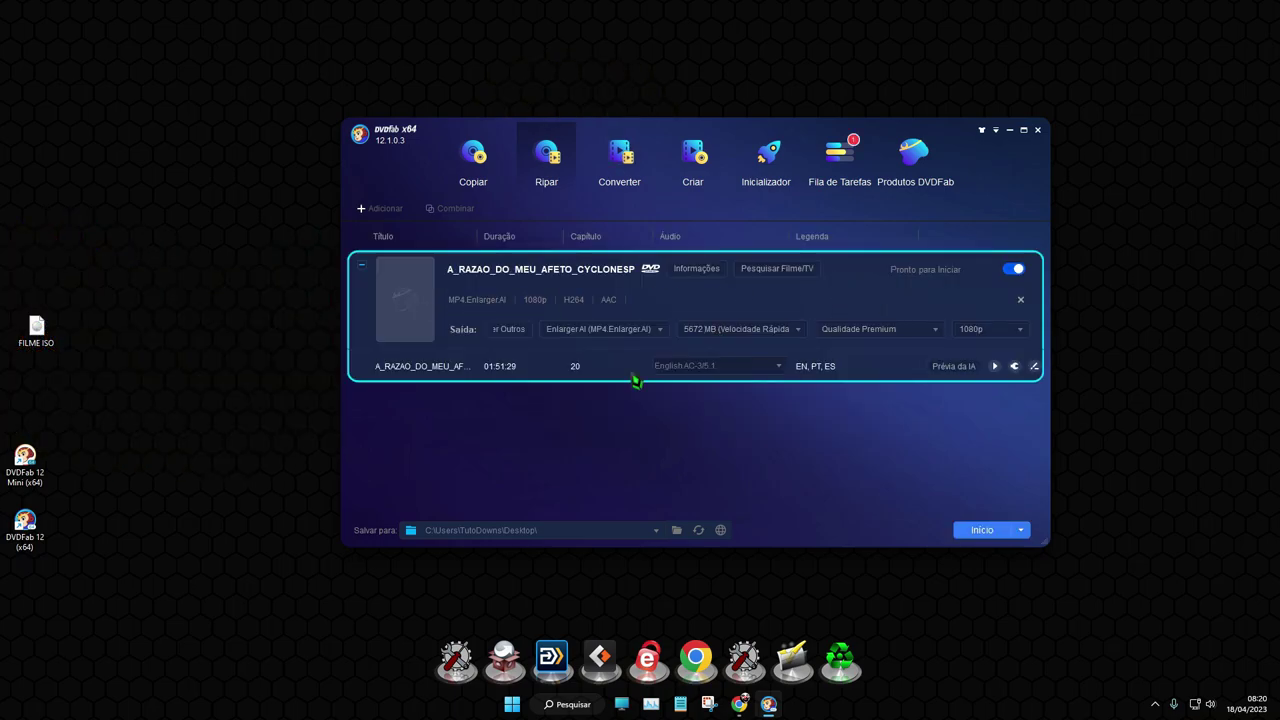
Choose the Enlarger AI (MP4.Enlarger.AI) output profile for the loaded movie and open its resolution options.
click(580, 332)
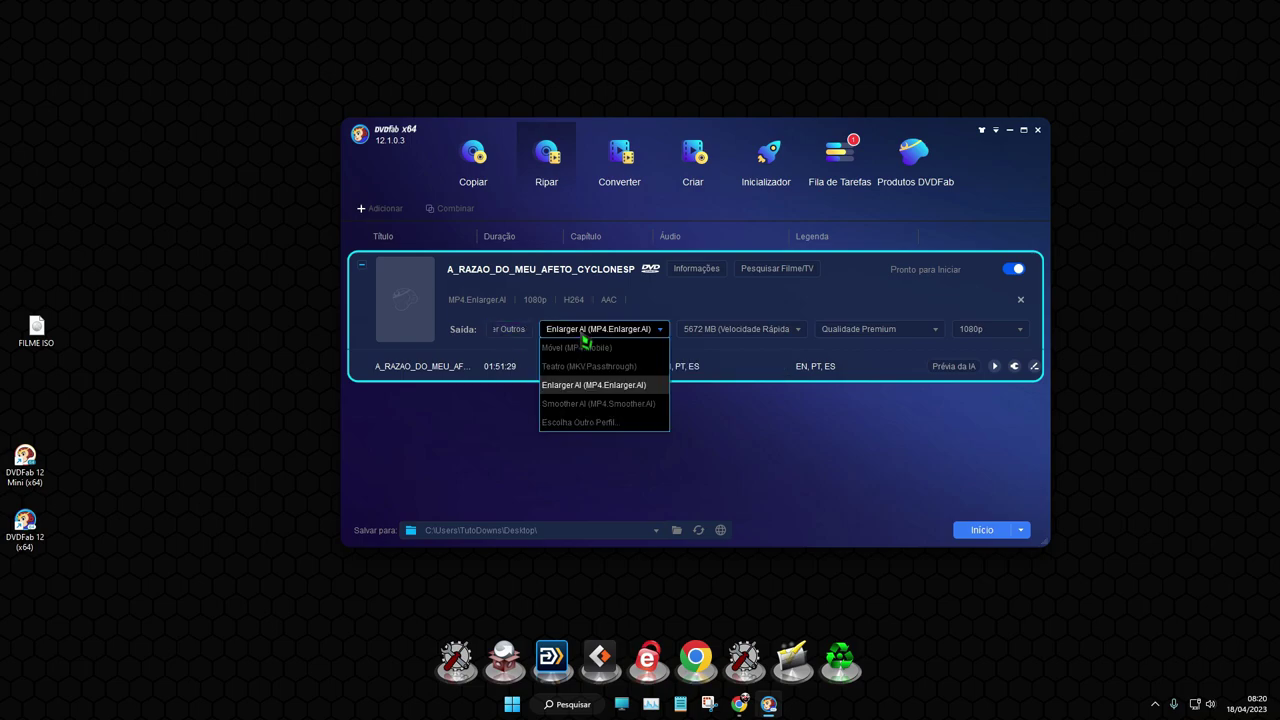
click(596, 390)
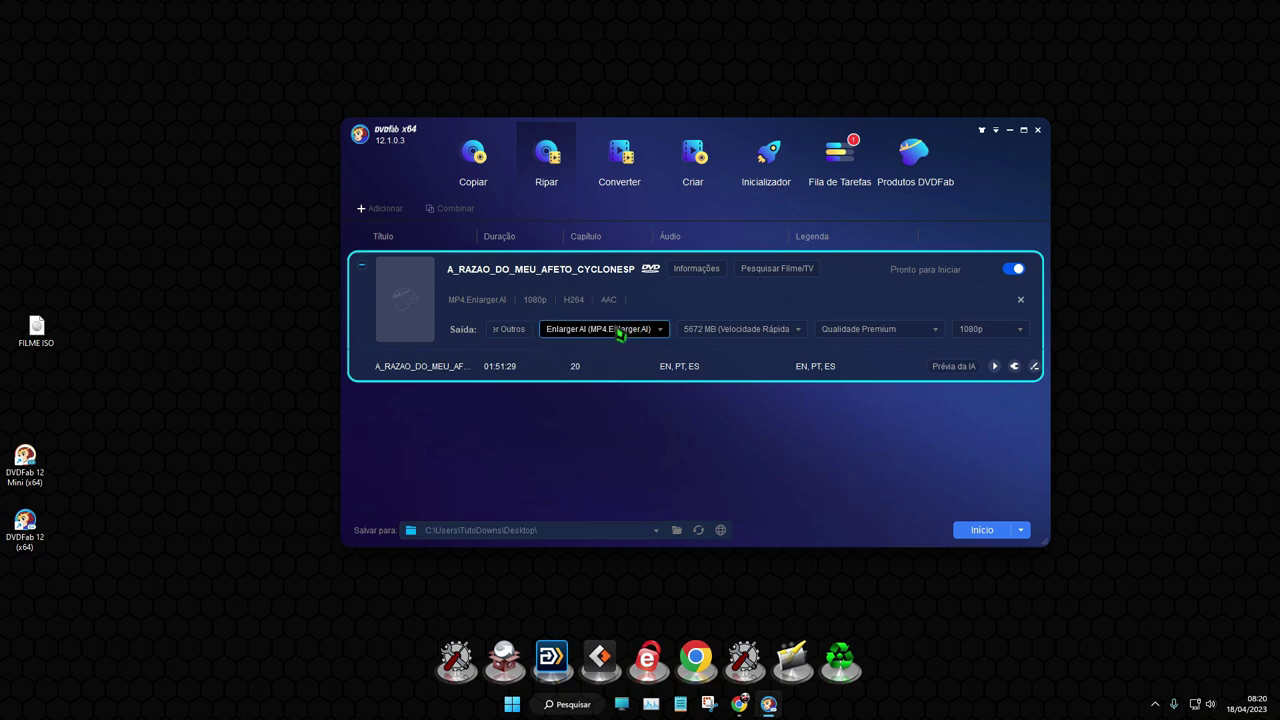
click(1022, 331)
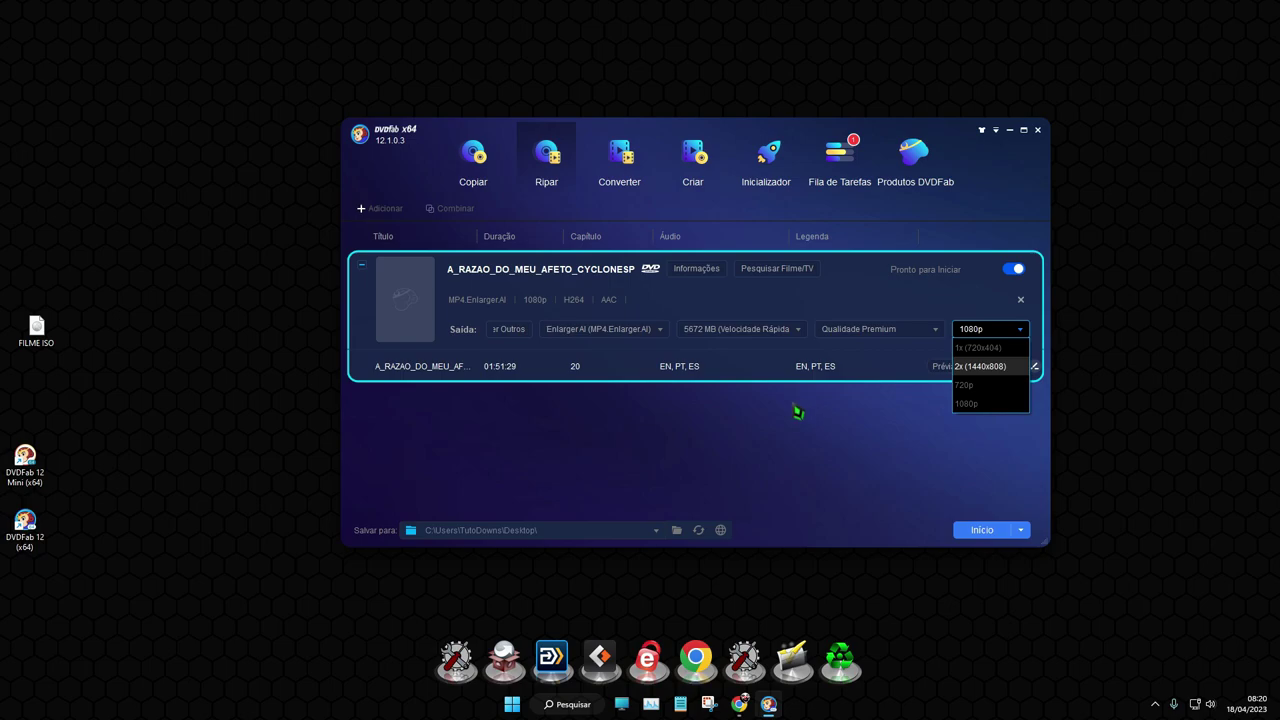
Set the movie's output profile to Teatro (MKV.Passthrough).
click(631, 337)
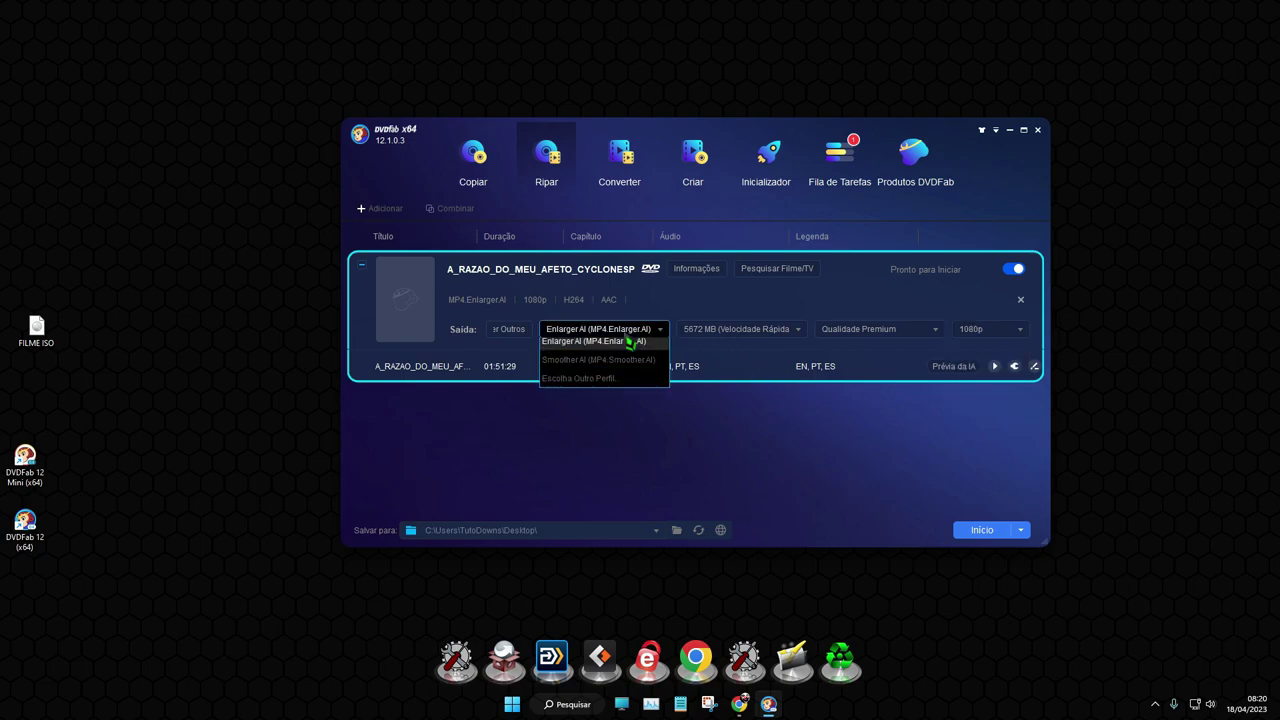
click(631, 337)
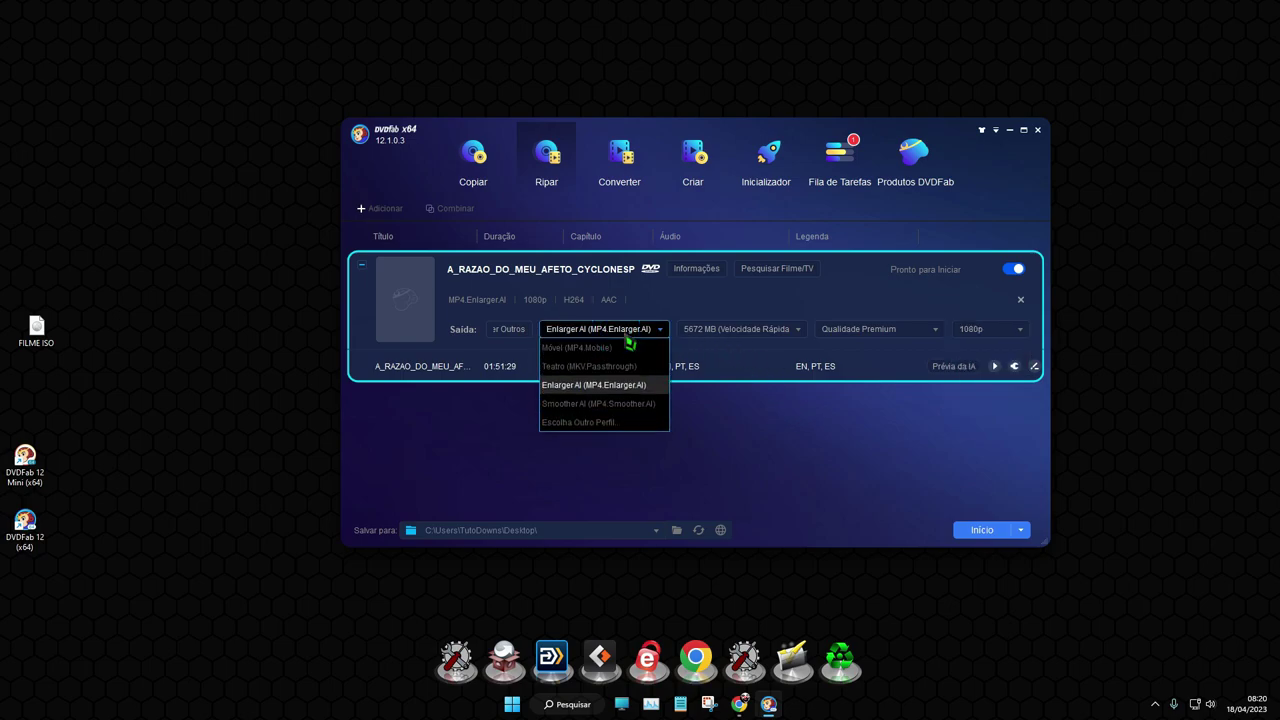
click(598, 370)
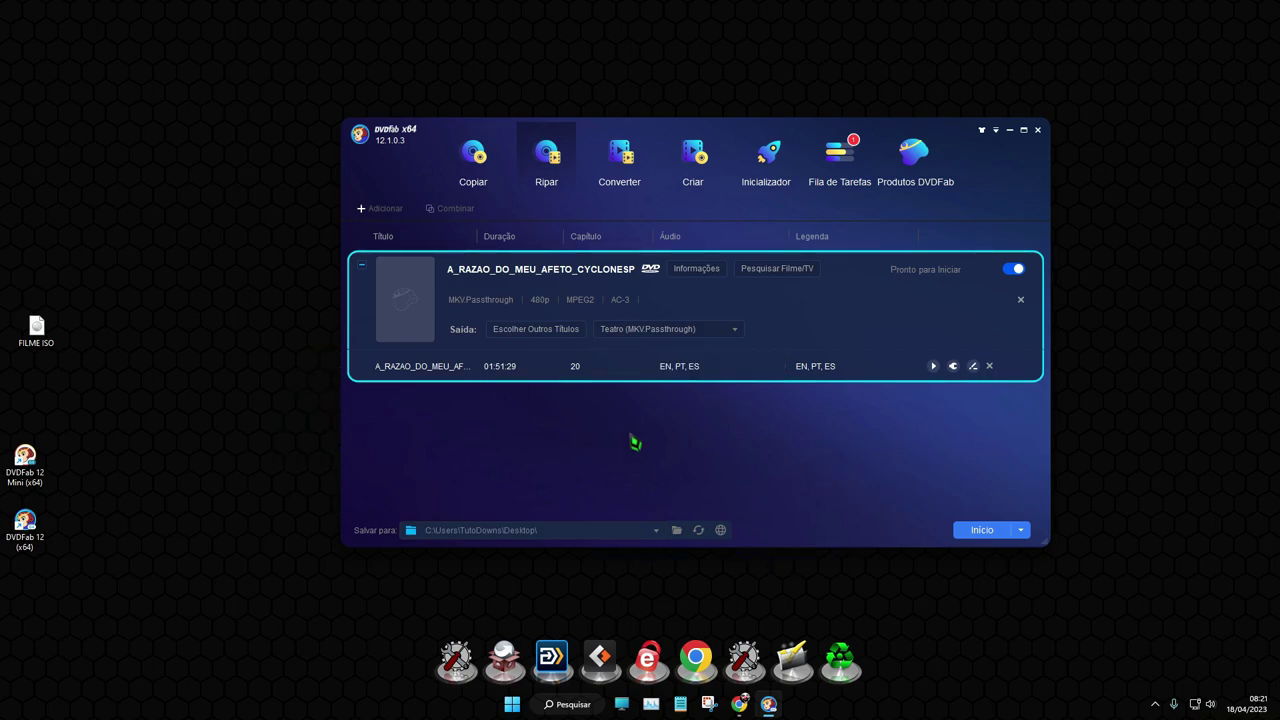
Make Portuguese AC-3/2 the default audio track and exclude the English and Spanish tracks.
click(698, 365)
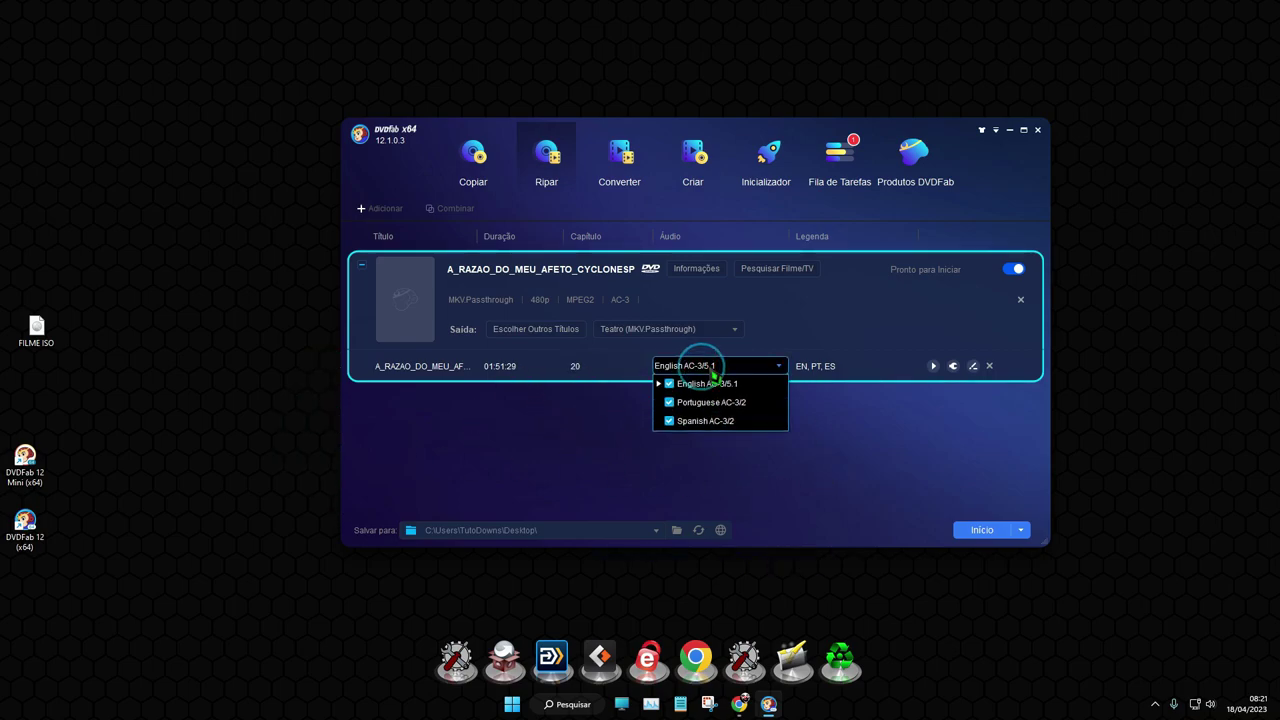
click(660, 405)
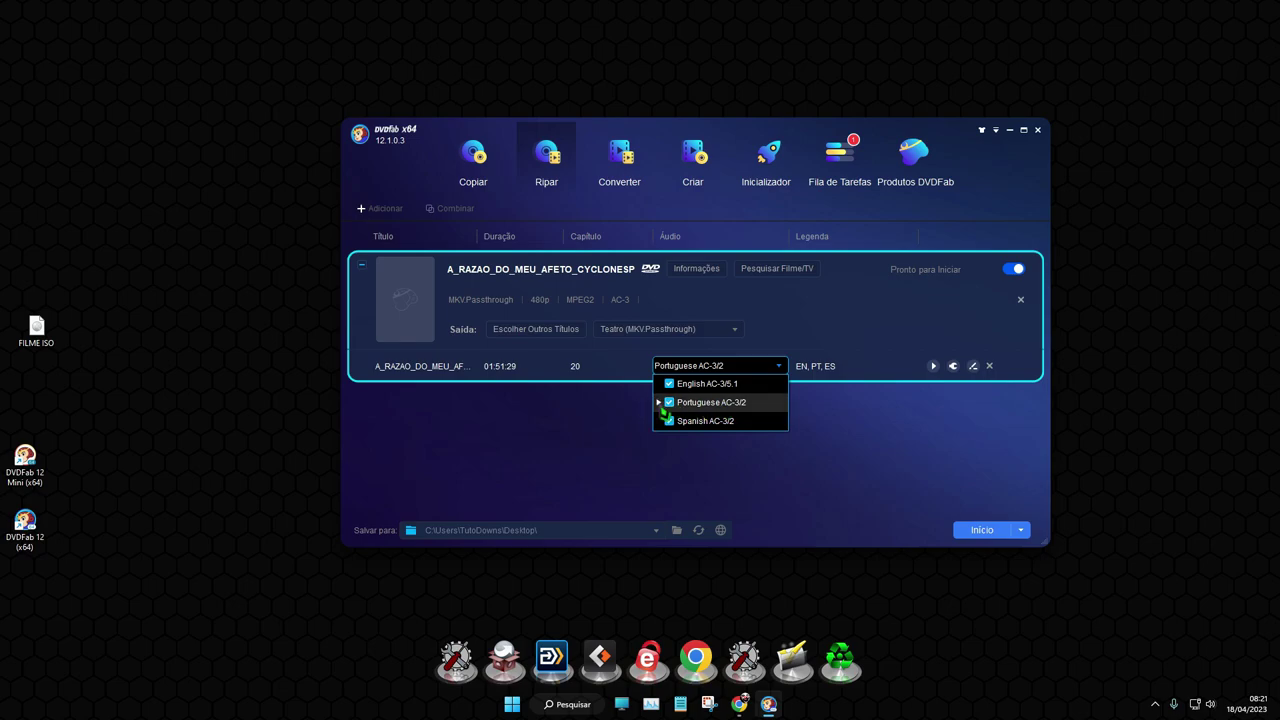
click(745, 405)
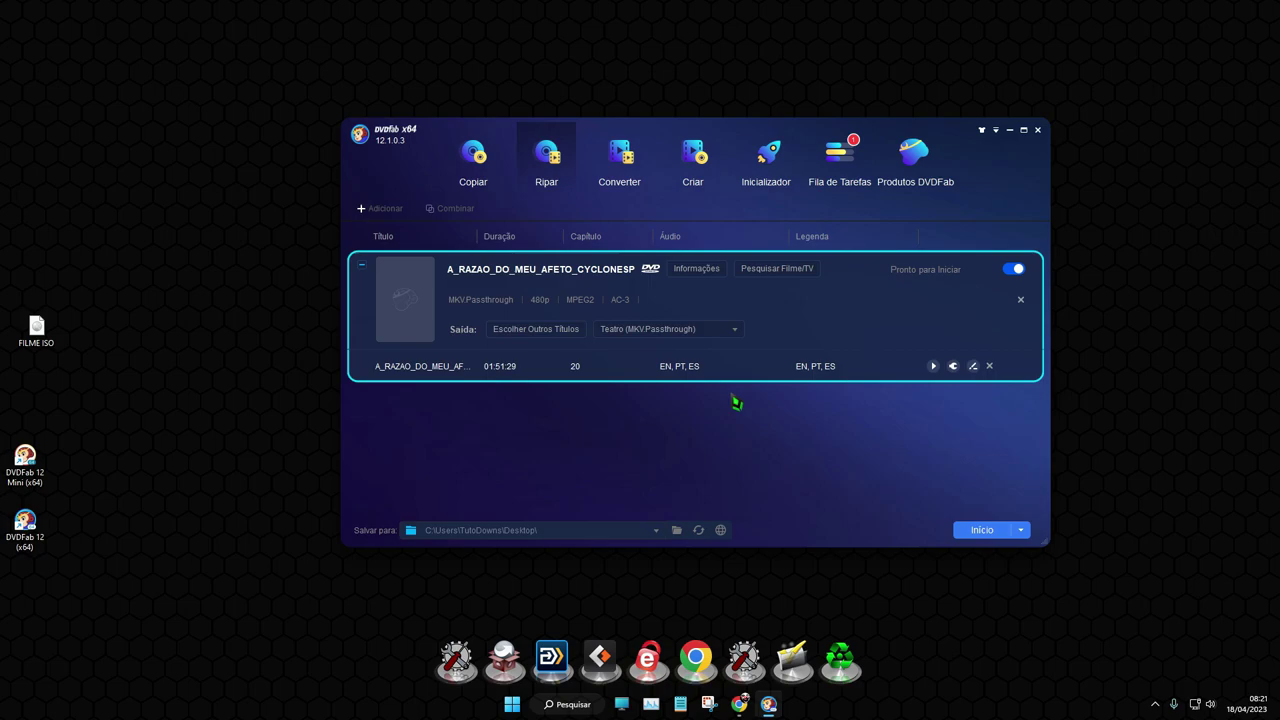
click(692, 368)
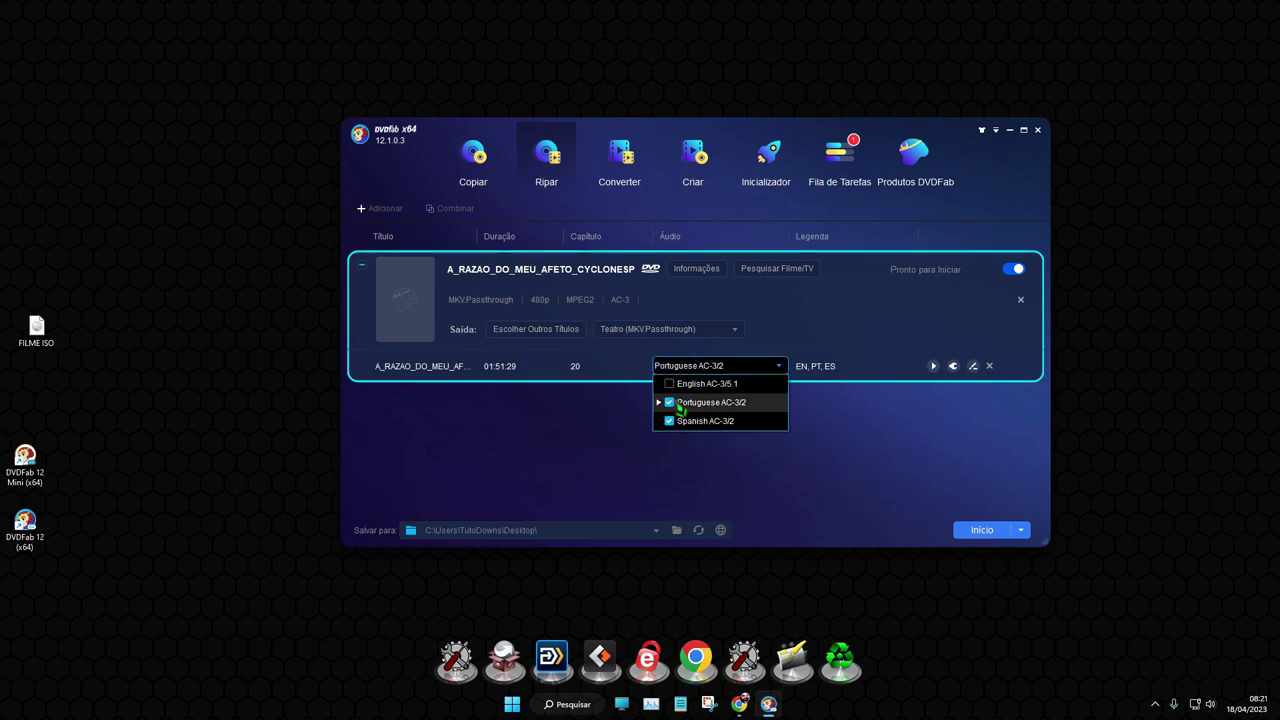
click(670, 422)
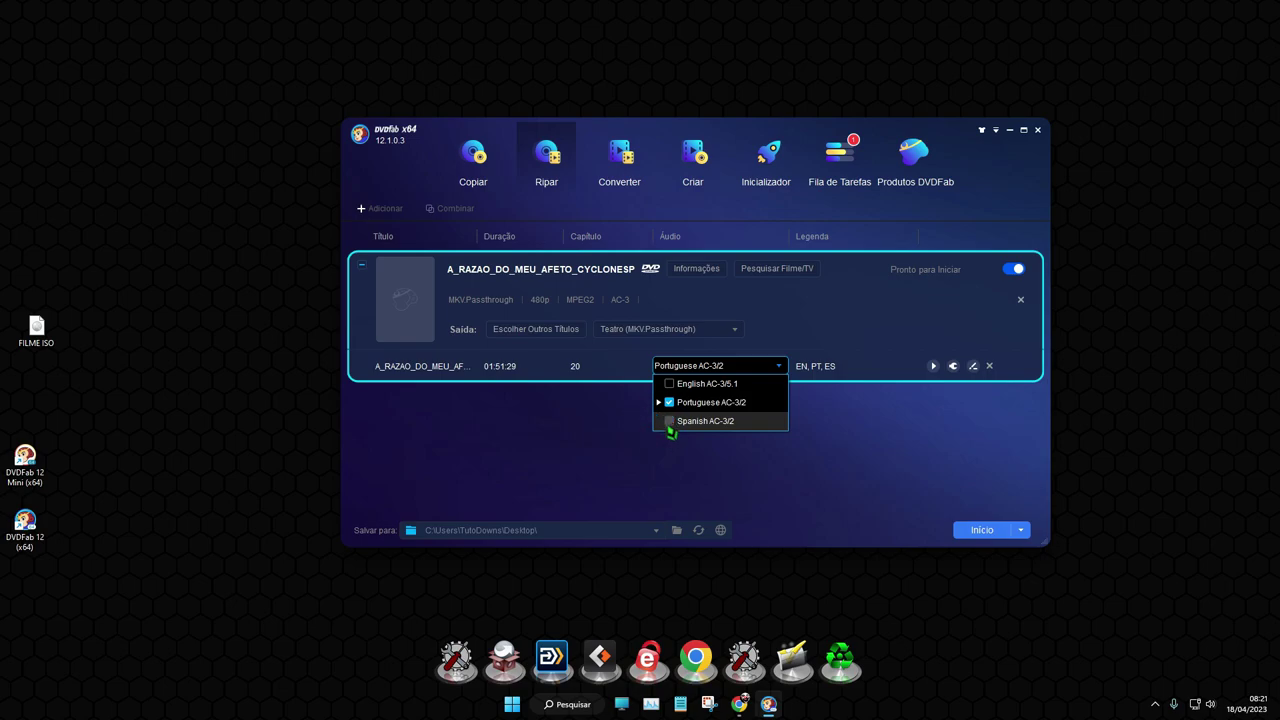
Exclude the English, Portuguese and Spanish subtitles from the movie's output.
click(847, 368)
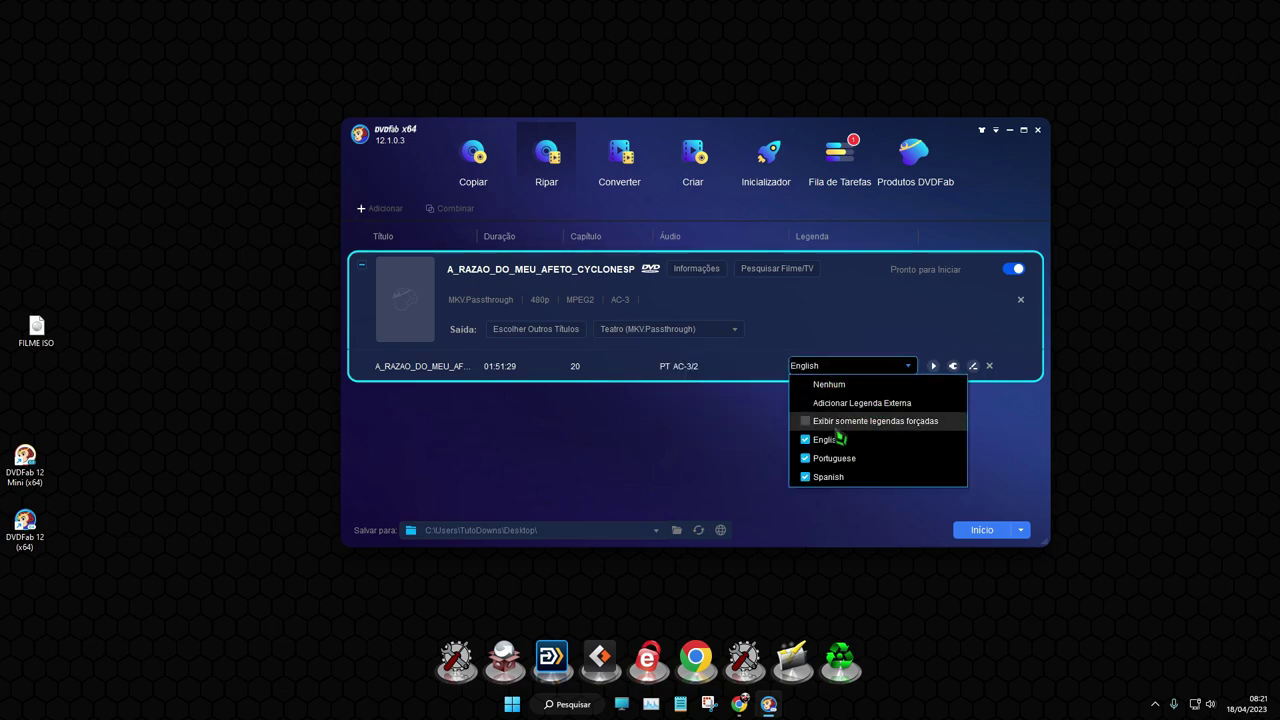
click(806, 441)
click(806, 459)
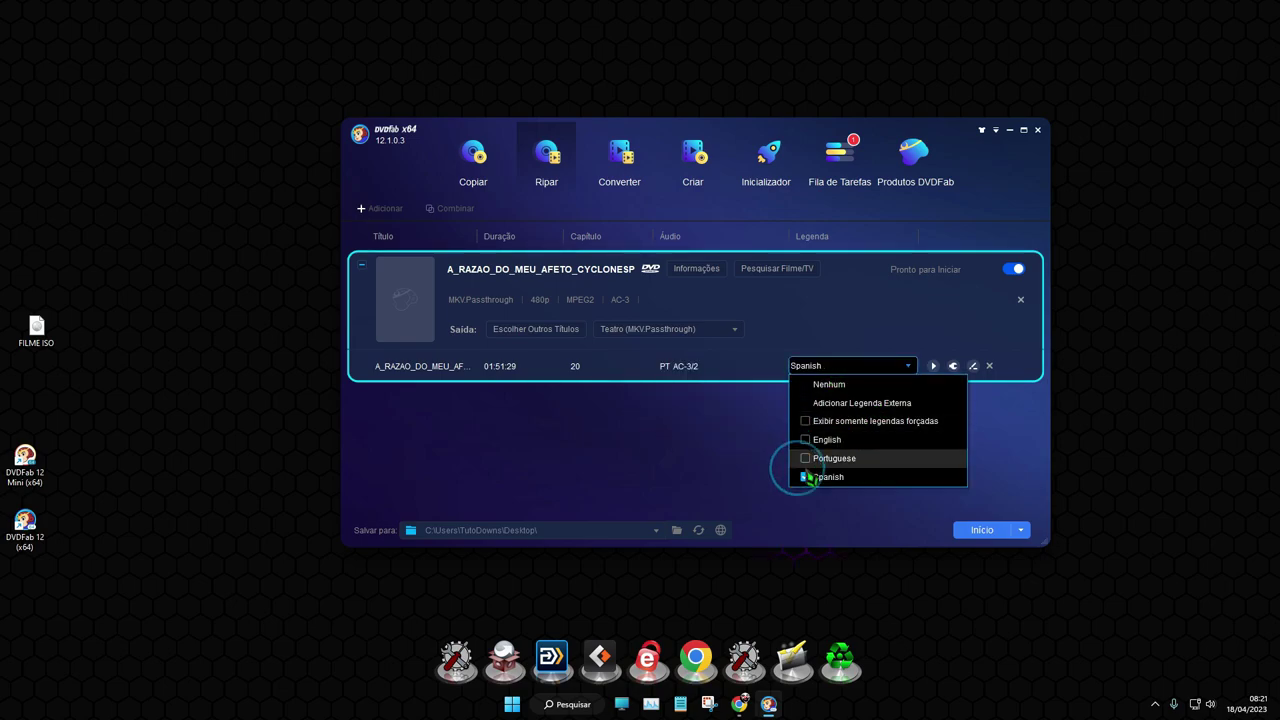
click(806, 368)
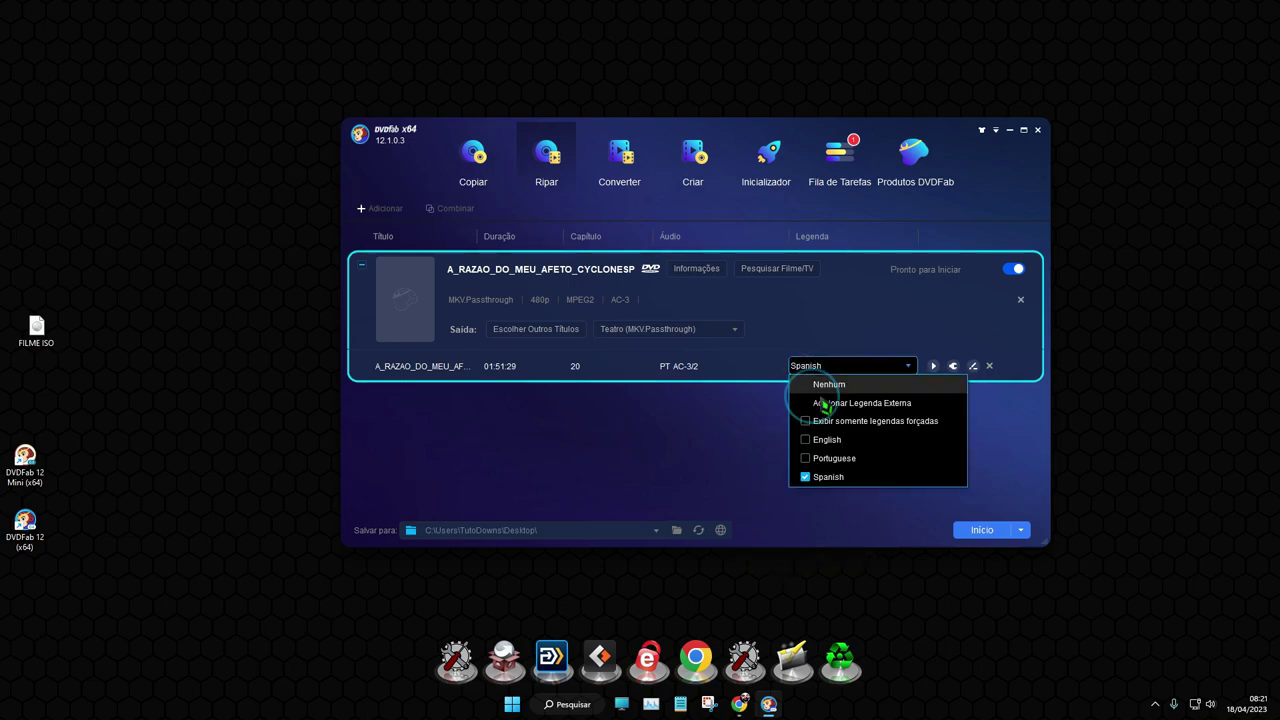
click(806, 477)
Rename the movie title as Filme and view its advanced settings without changing them.
double_click(446, 367)
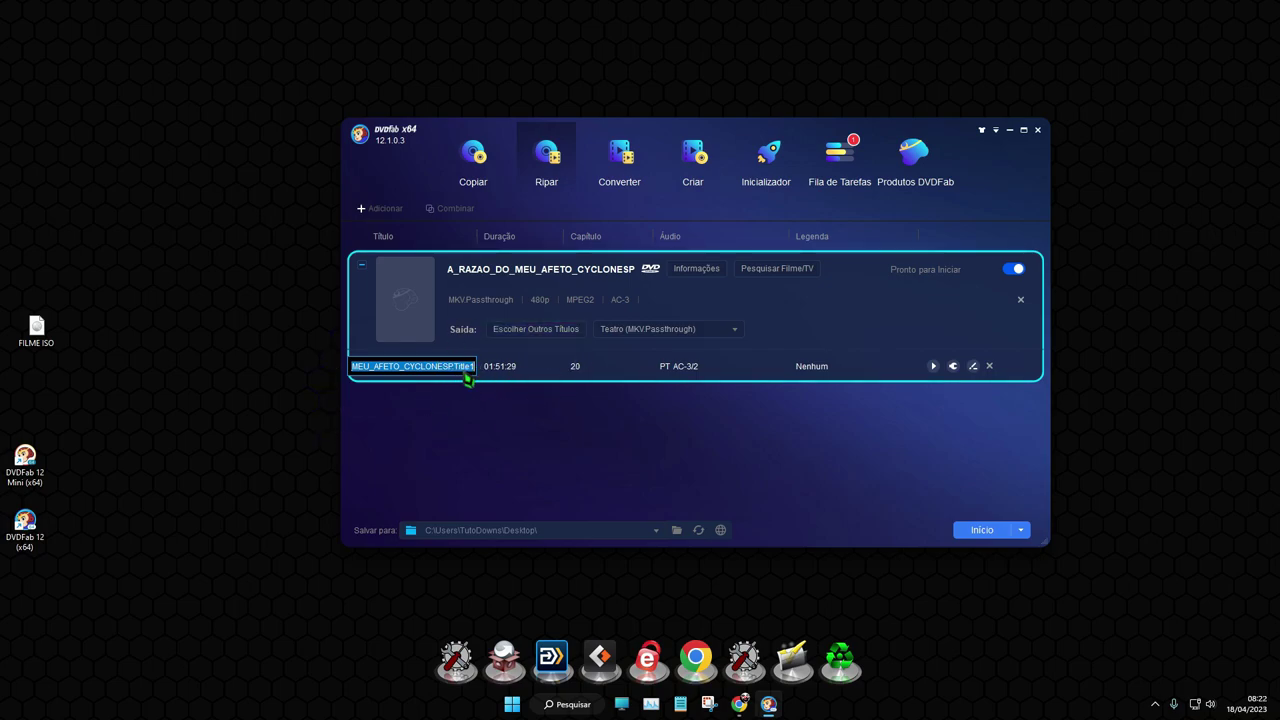
text(Filme)
key(Return)
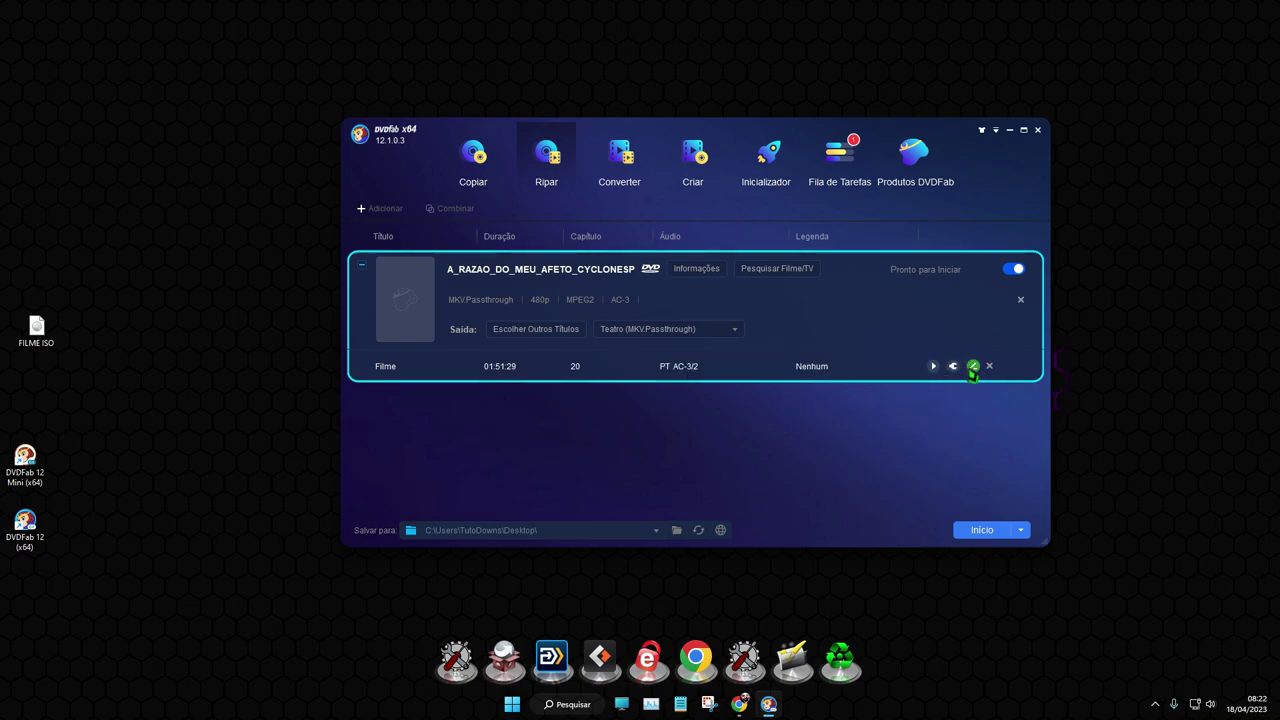
click(954, 367)
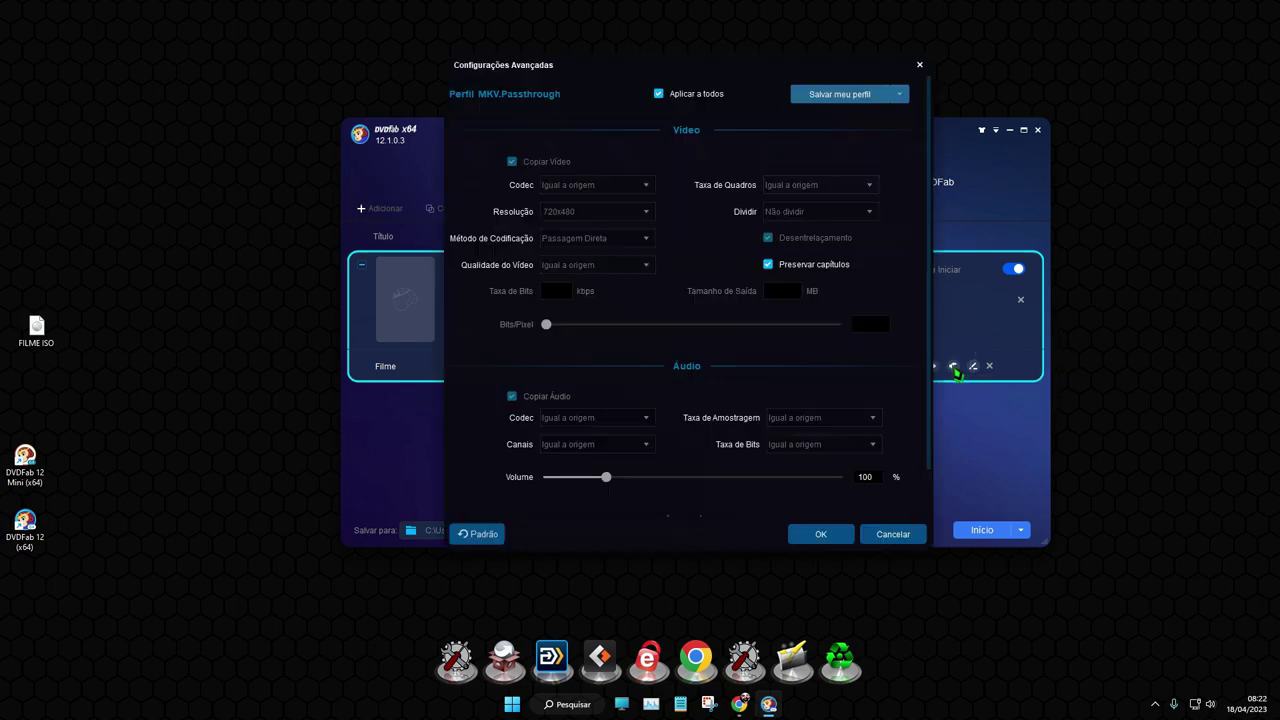
key(Escape)
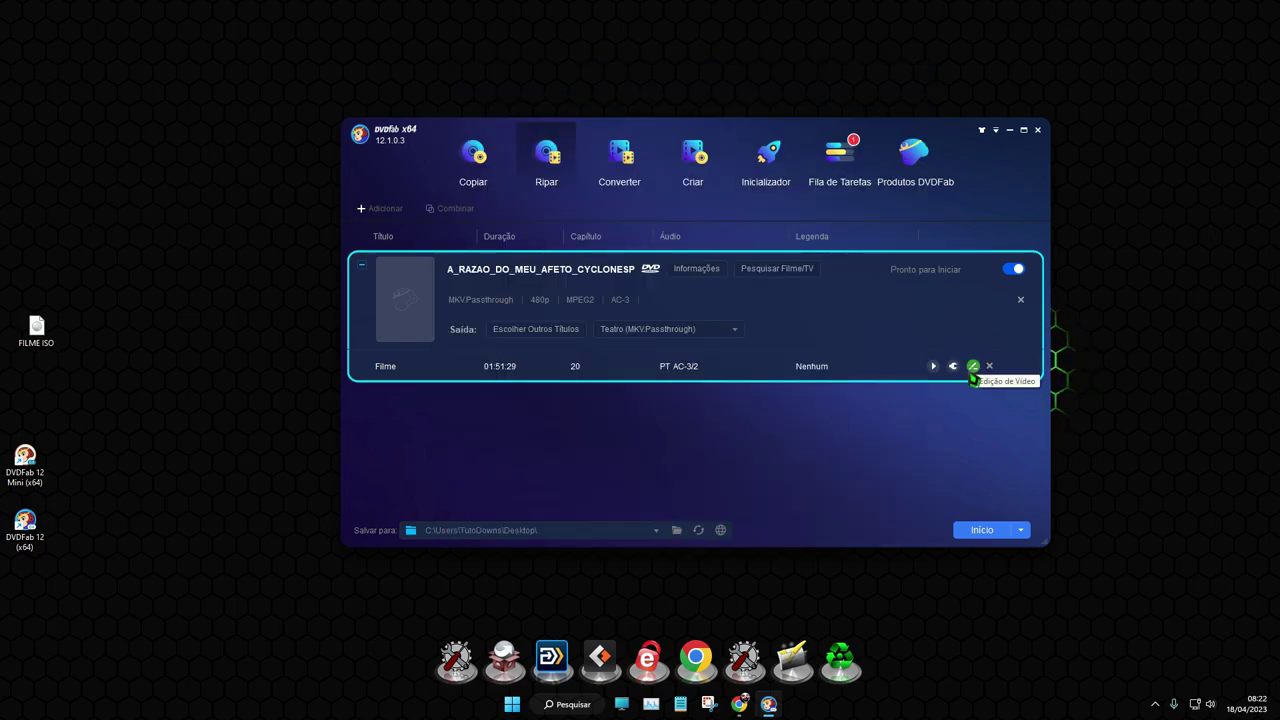
Choose the desktop (Área de Trabalho) as the output folder and start the rip, dismissing the DVDFab Remote notice.
click(676, 532)
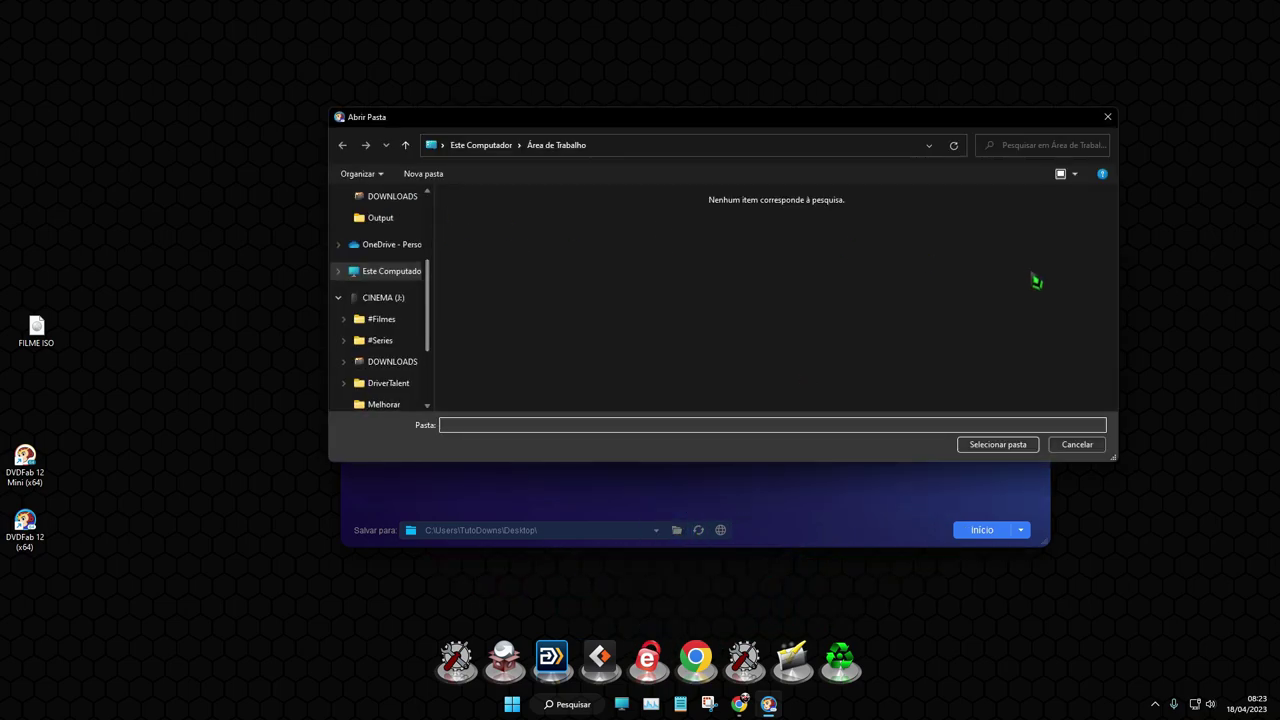
click(1022, 449)
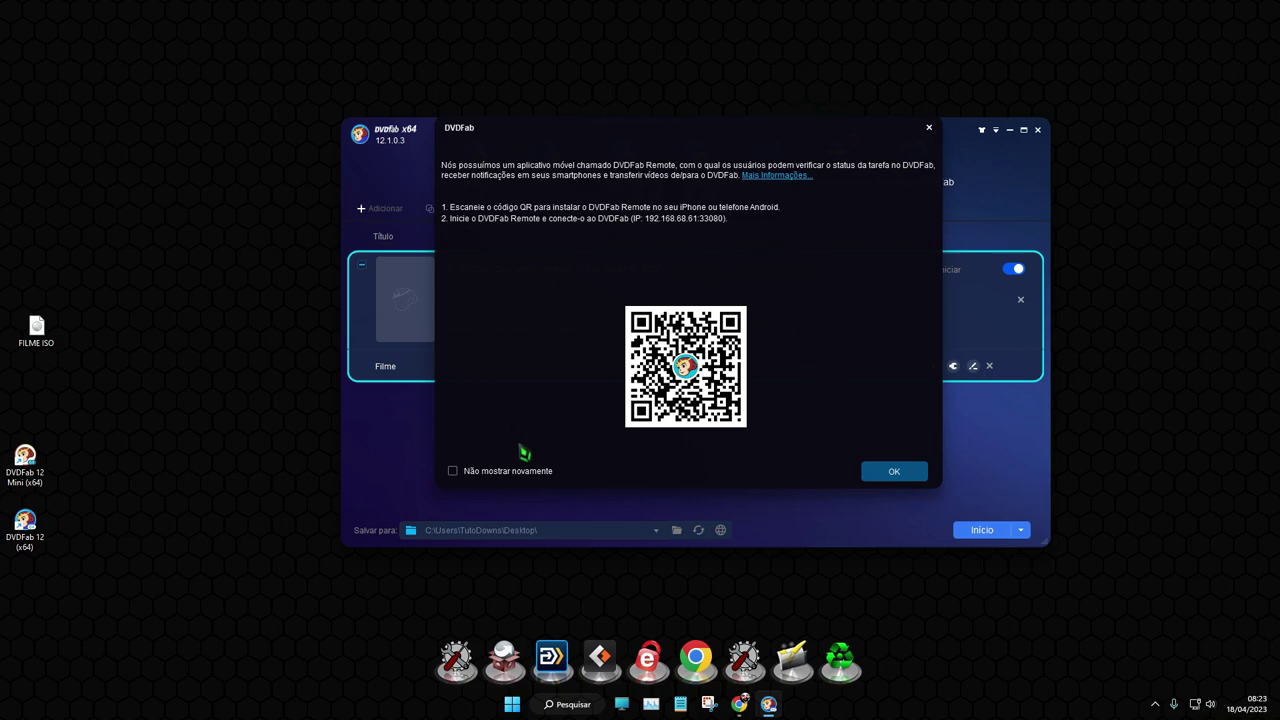
key(Return)
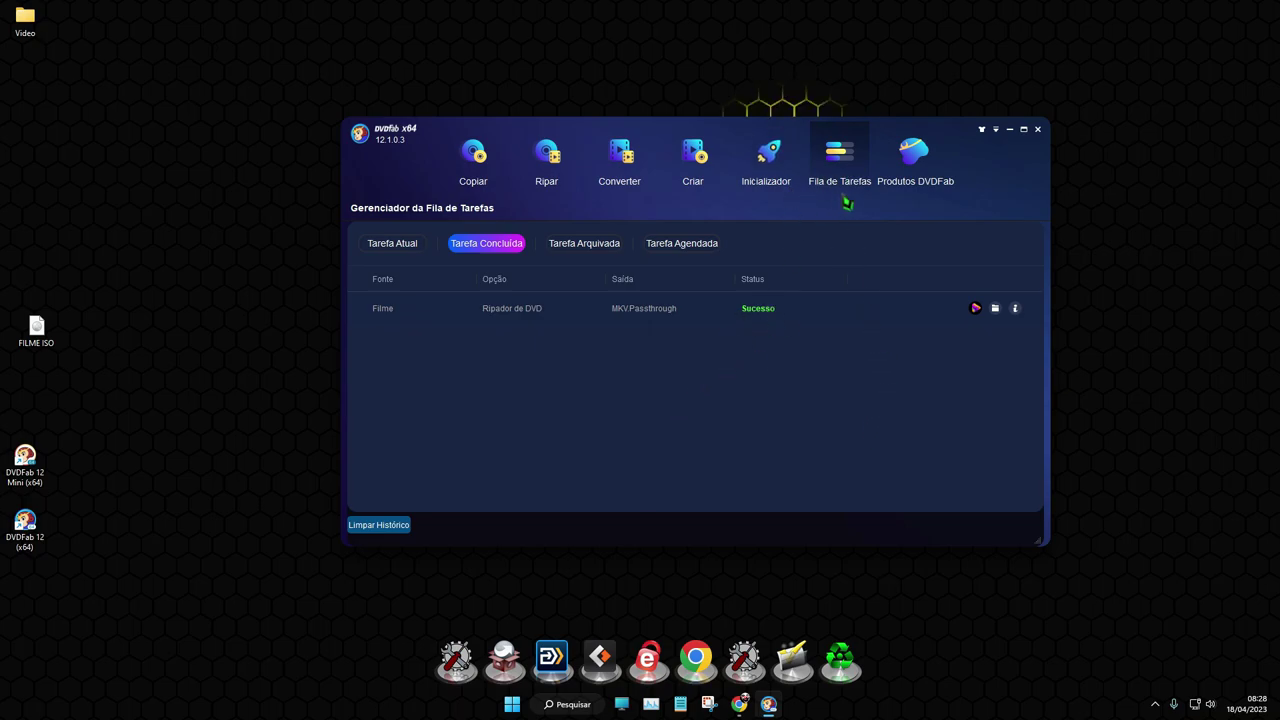
Check the finished rip's output folder from the completed tasks, close it and return to the Ripar module.
click(995, 309)
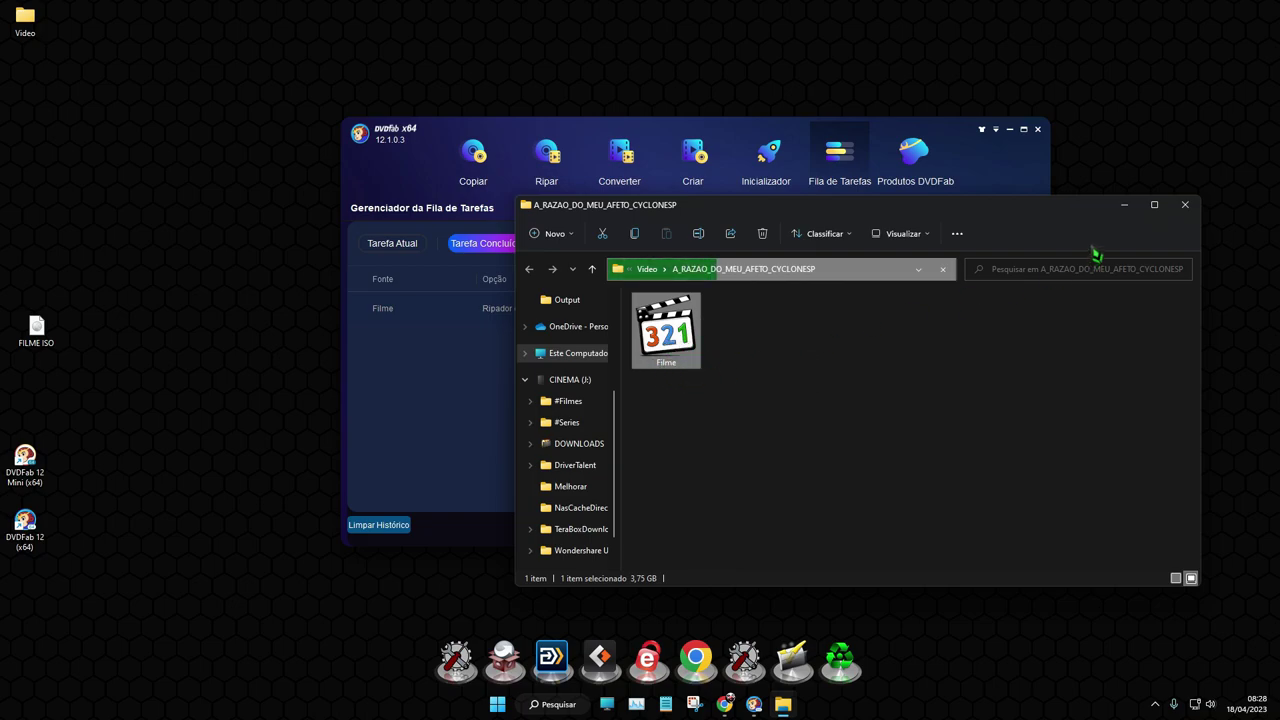
click(1185, 204)
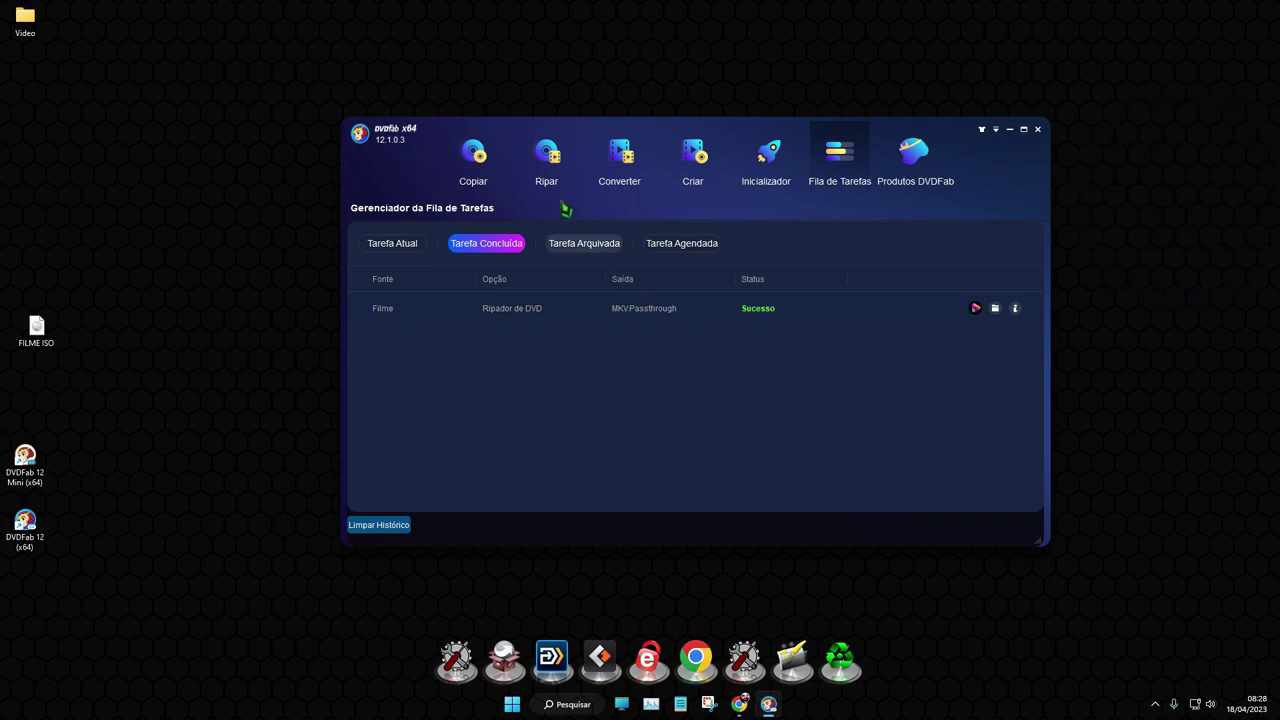
click(542, 155)
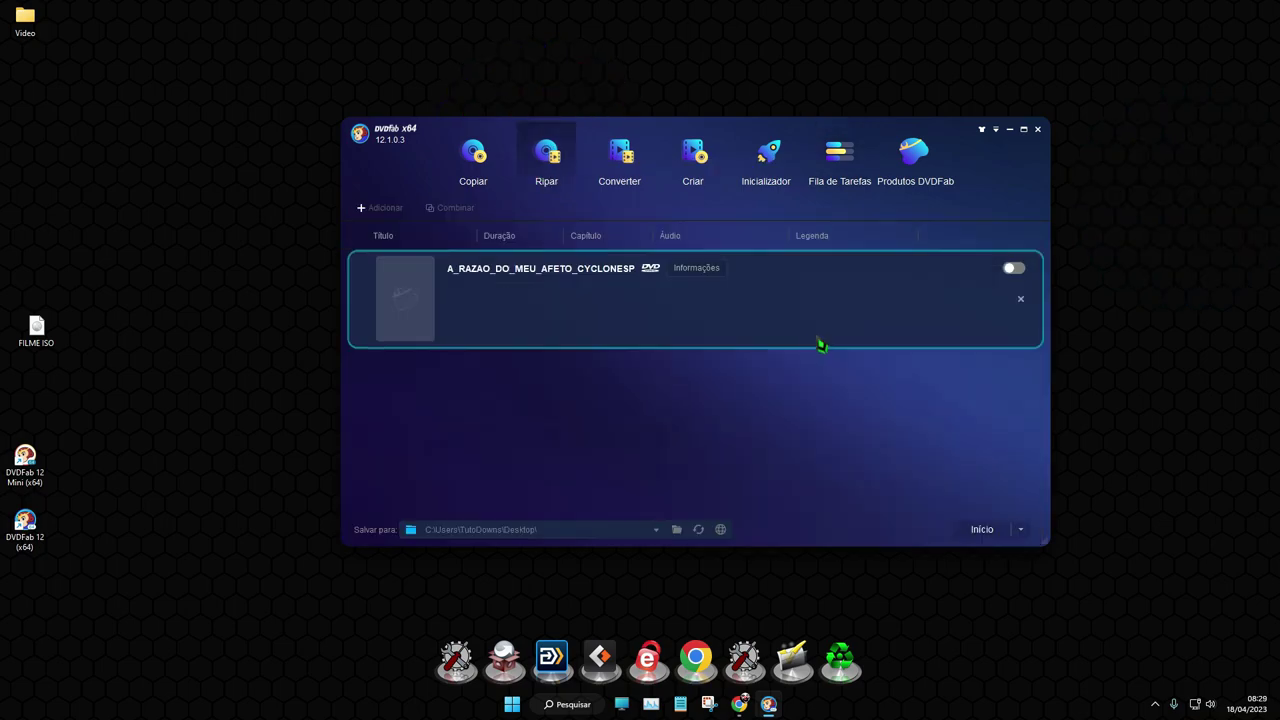